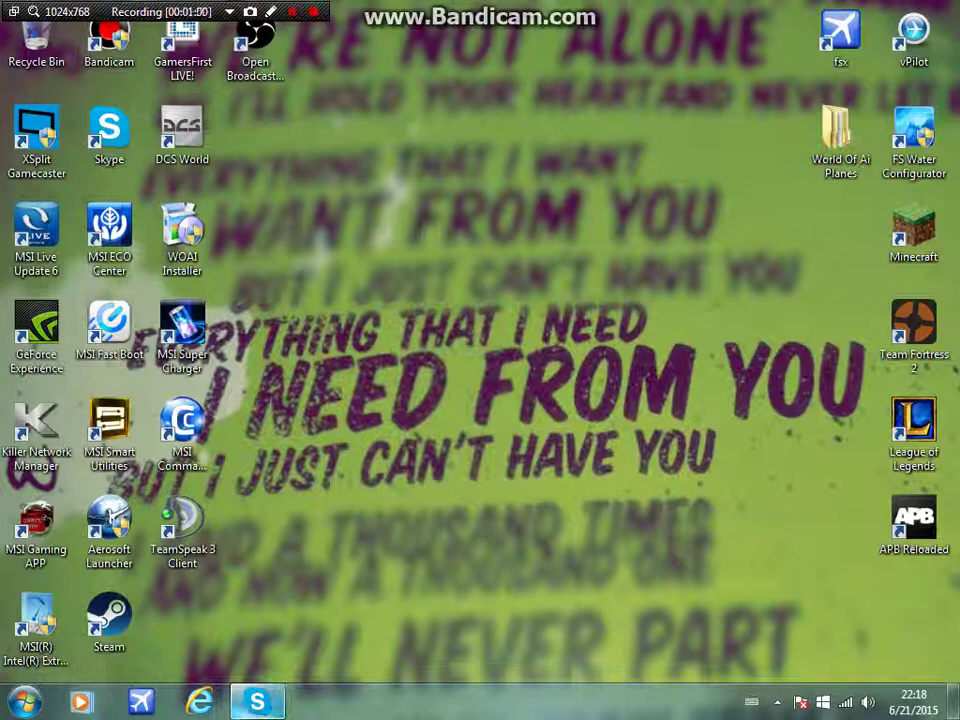
Step: Search Google for "world of ai" in Internet Explorer and open the World of AI website
left_click(200, 701)
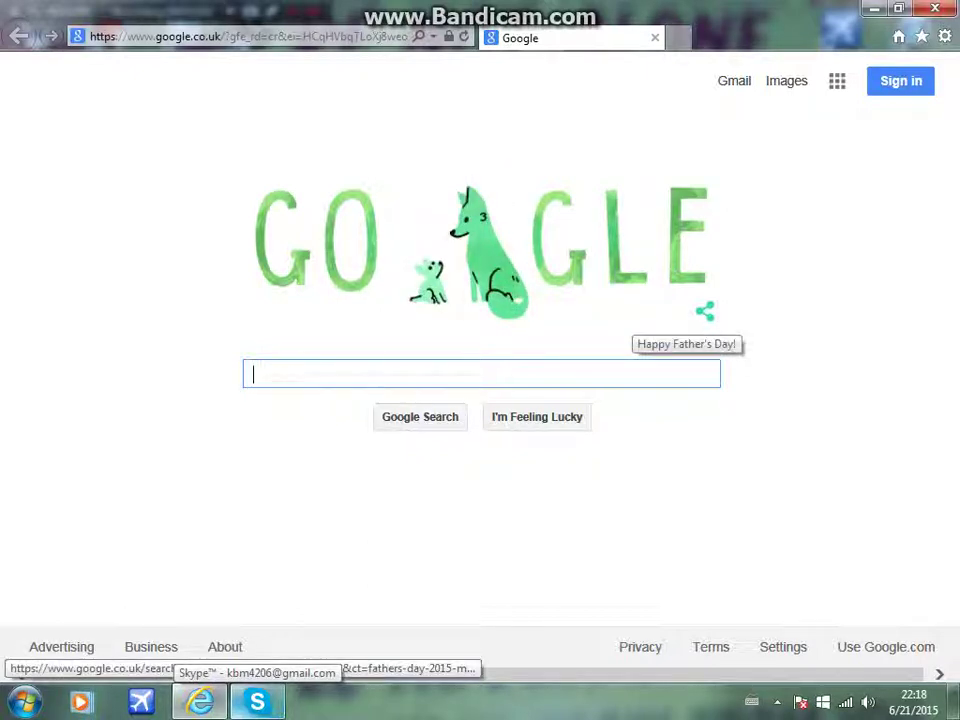
type("world of ai")
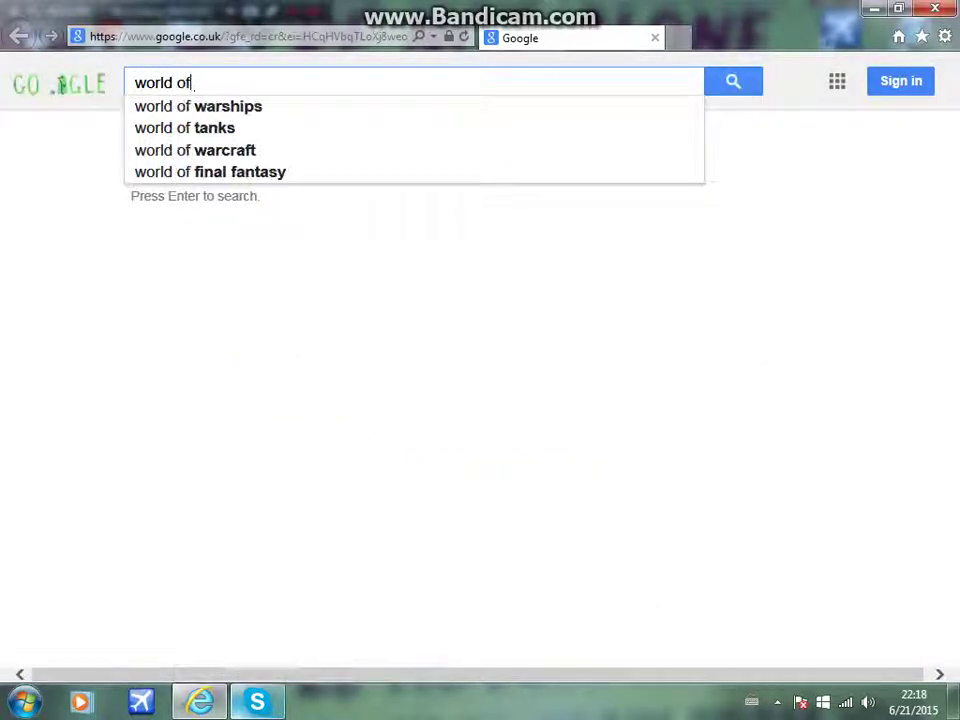
key("Return")
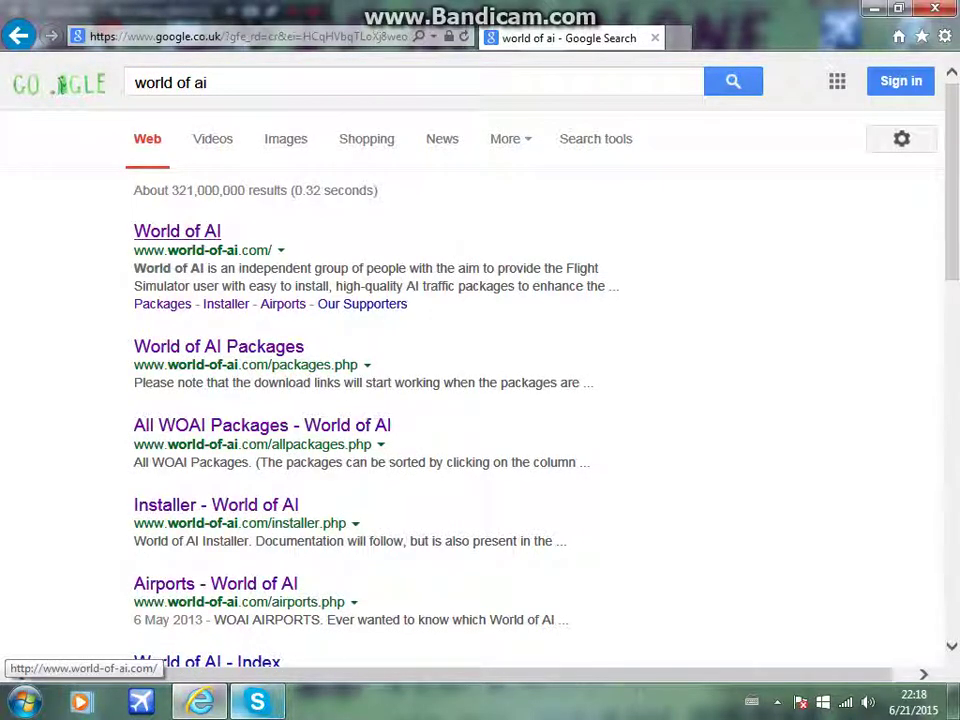
left_click(177, 231)
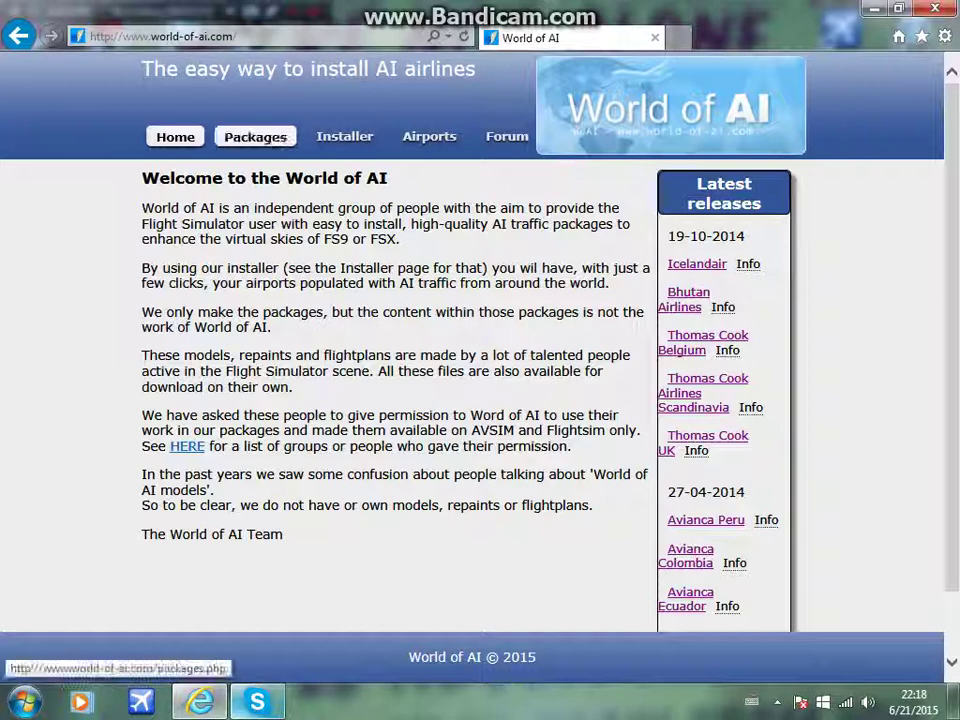
Step: Open the package page from the site's Installer page and bring the Installer and Updates downloads into view
left_click(344, 136)
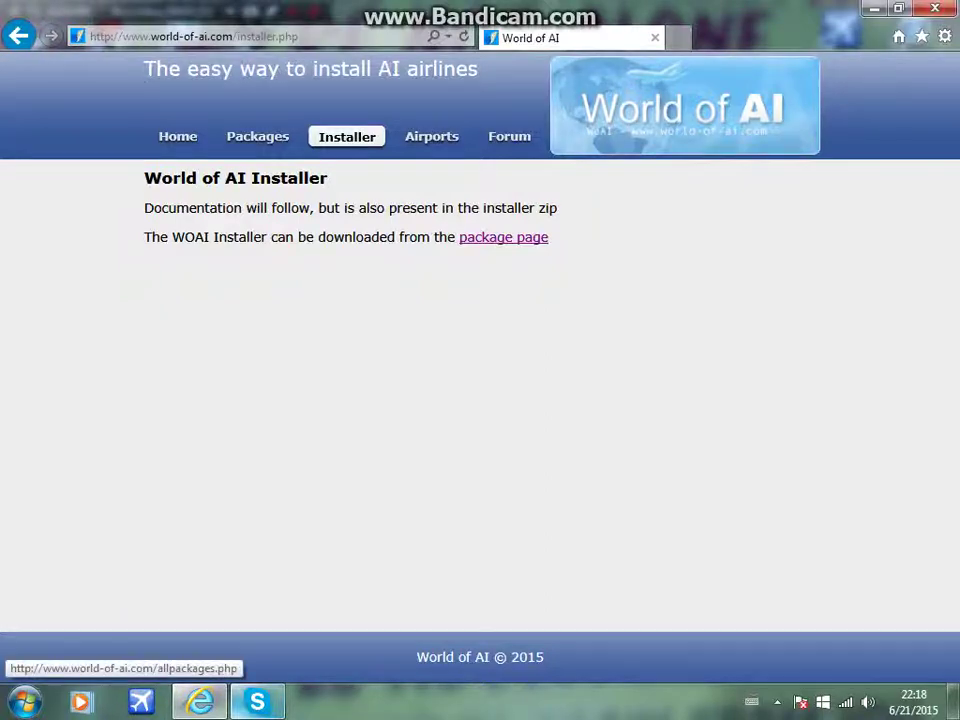
left_click(503, 237)
scroll(470, 400, "down", 2)
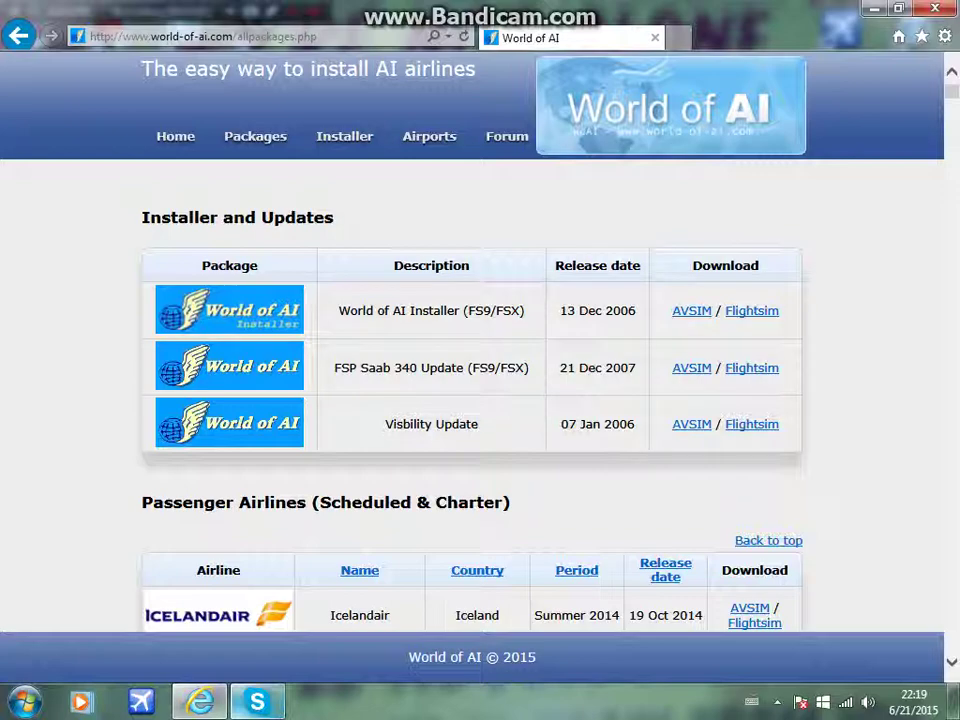
Step: Show the desktop and try to run the WOAI Installer as administrator
key("super+d")
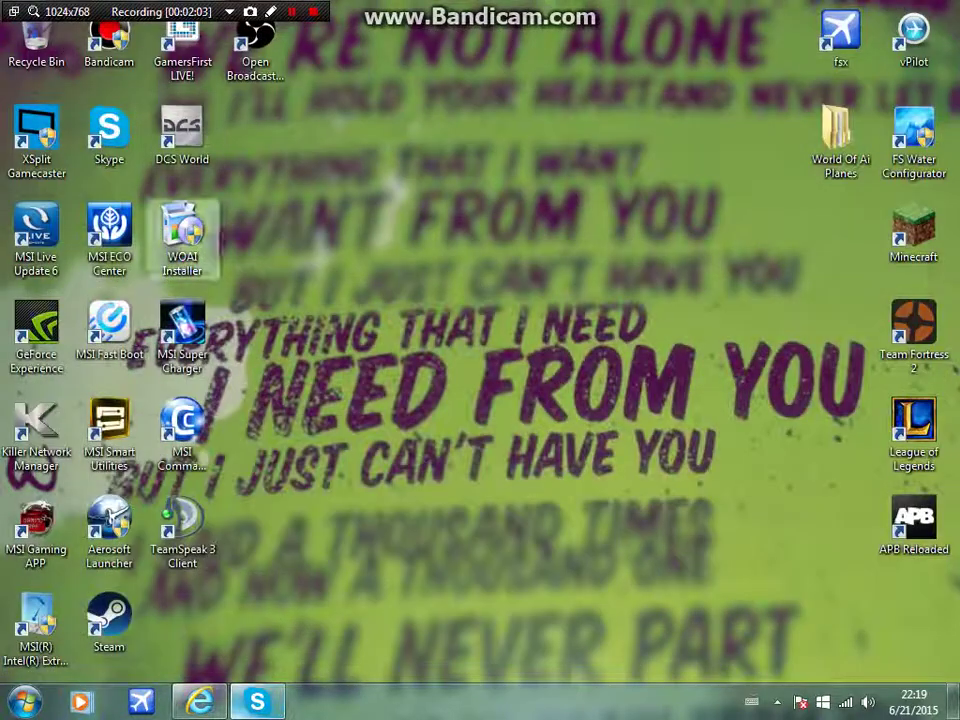
right_click(182, 232)
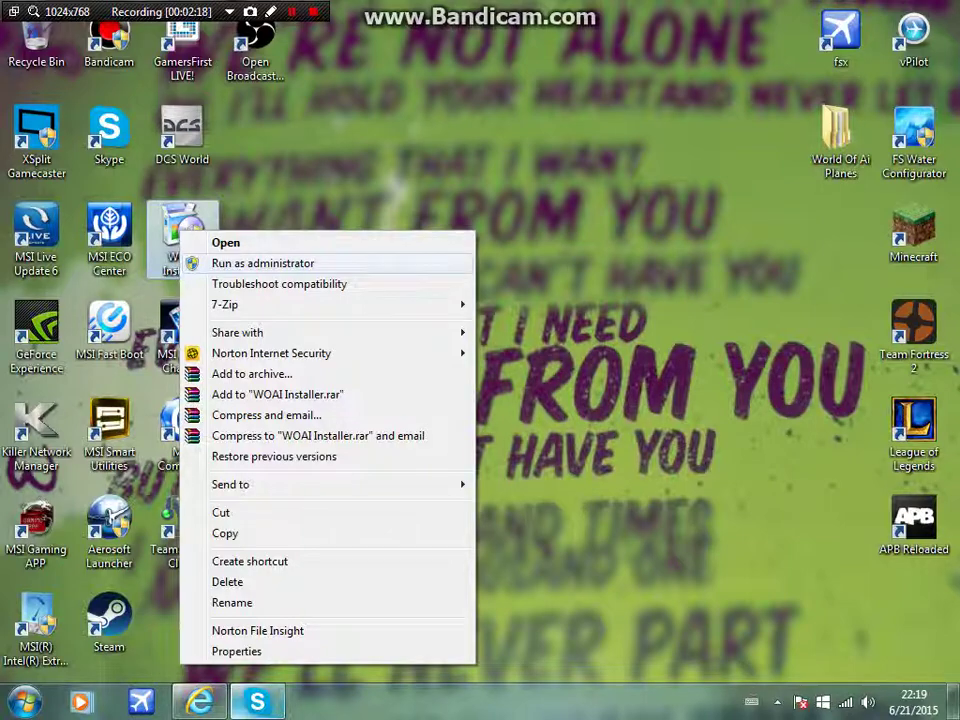
left_click(263, 263)
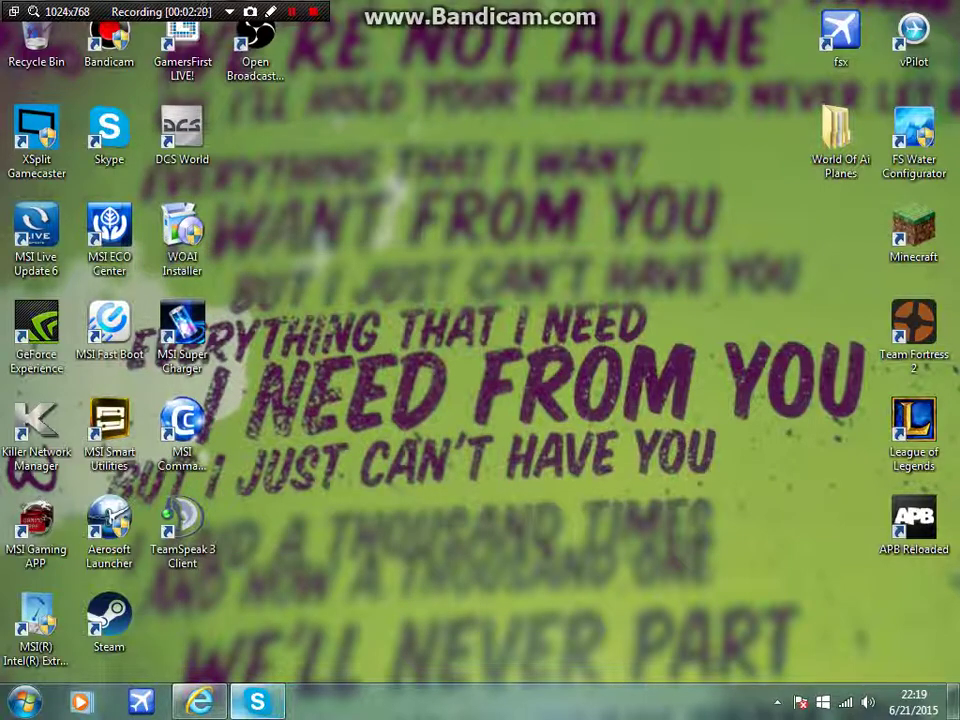
Step: Examine the WOAI Installer file's security permissions for the user account and the Administrators group, leaving them unedited
right_click(168, 240)
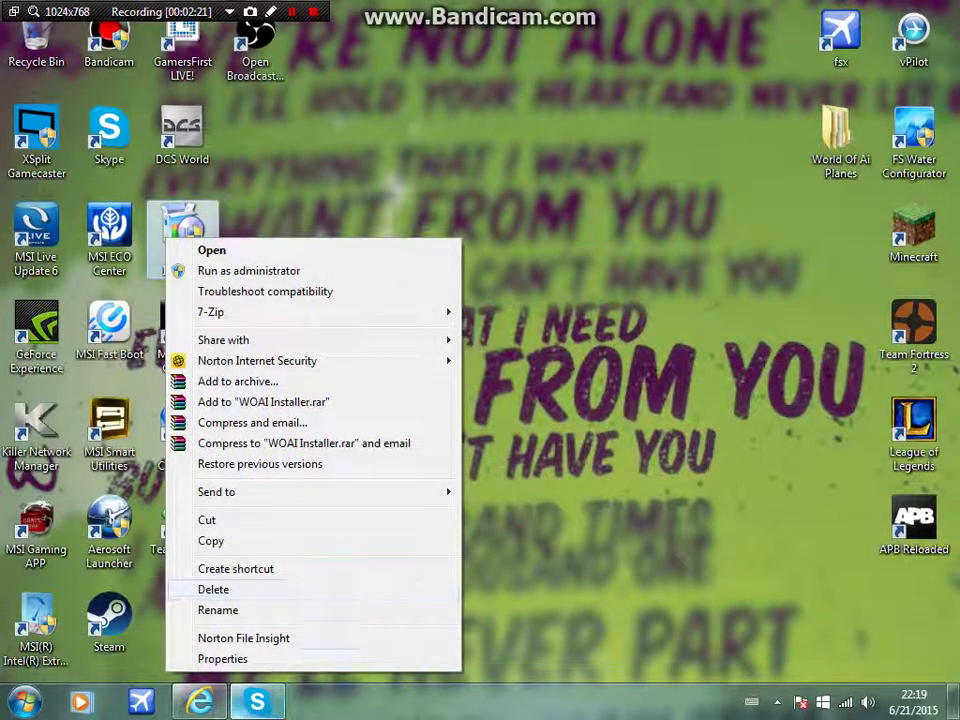
left_click(222, 658)
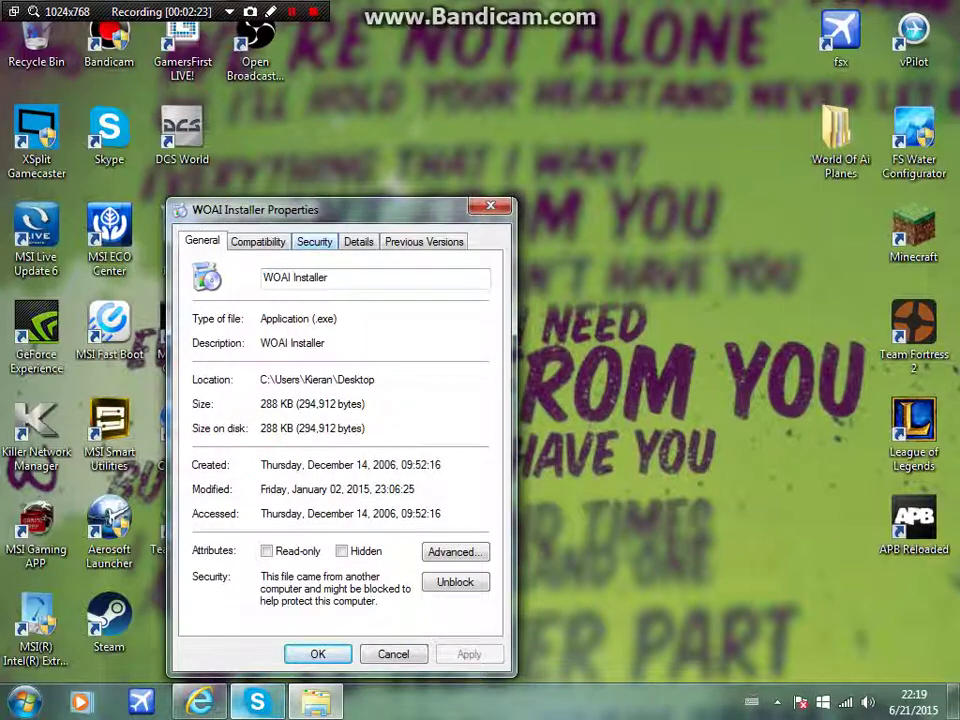
left_click(314, 241)
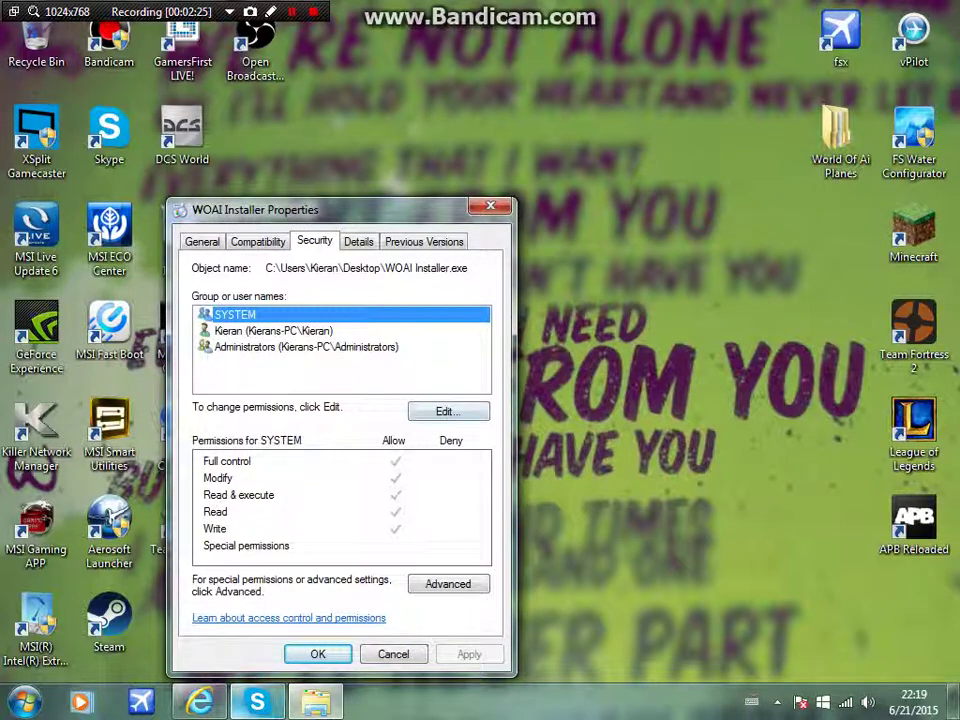
left_click(306, 346)
left_click(273, 330)
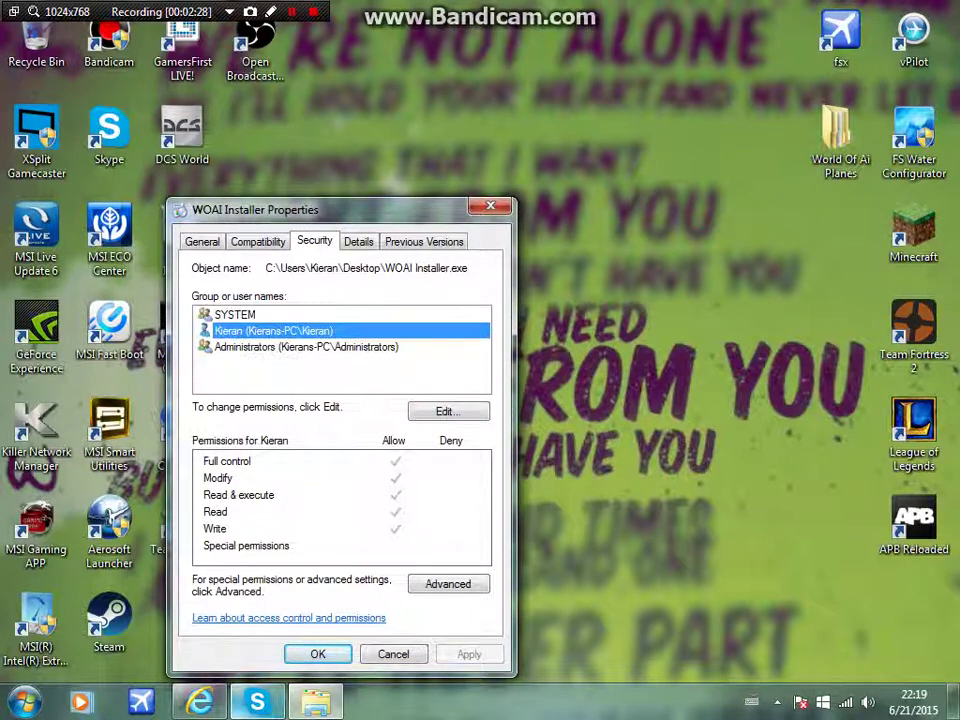
left_click(306, 346)
left_click(273, 330)
left_click(306, 346)
left_click(273, 330)
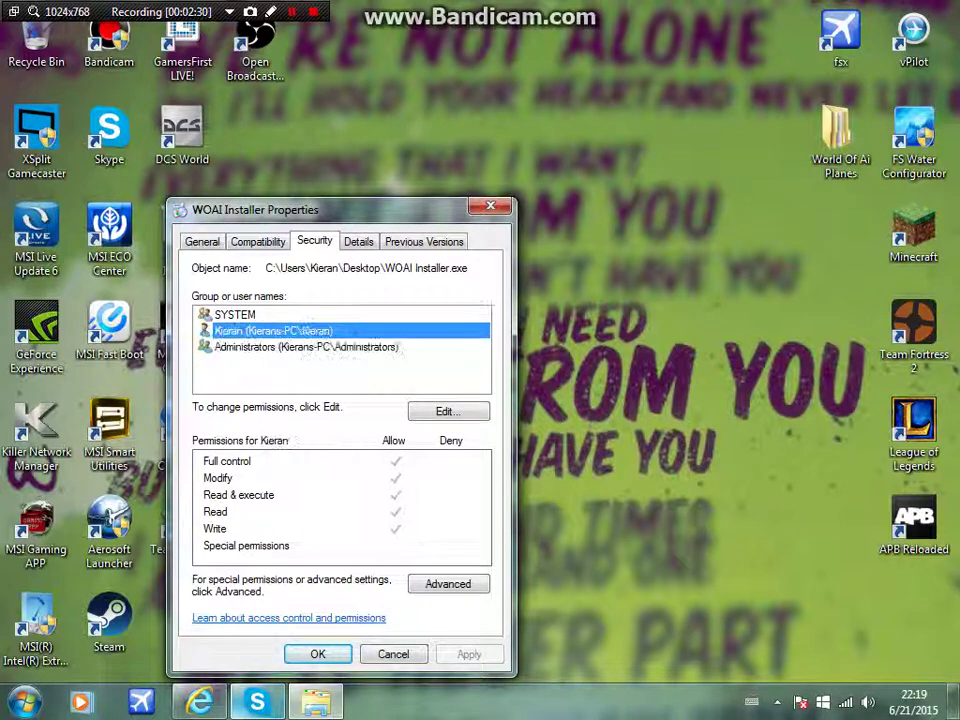
left_click(306, 346)
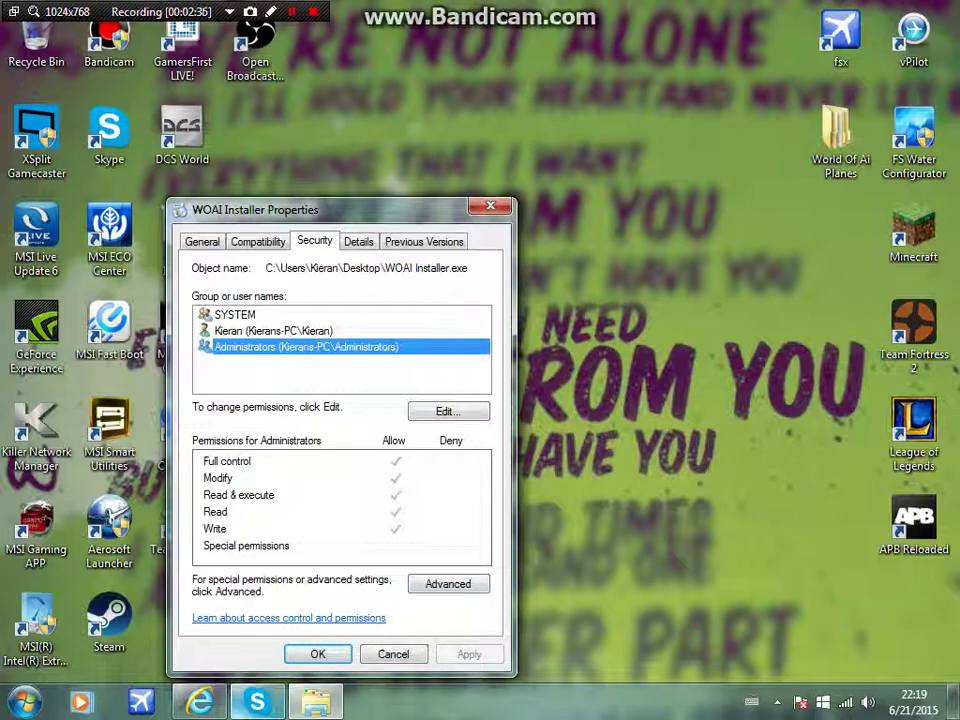
left_click(393, 654)
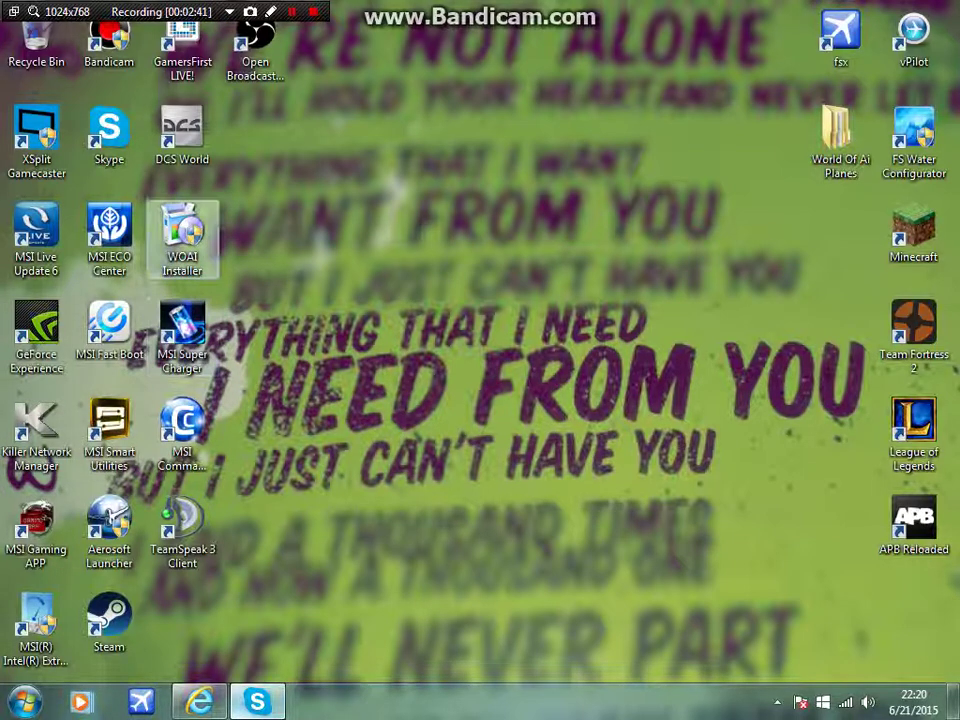
Step: Launch the WOAI Installer, proceed past the welcome page and set the target to Microsoft Flight Simulator X
double_click(182, 235)
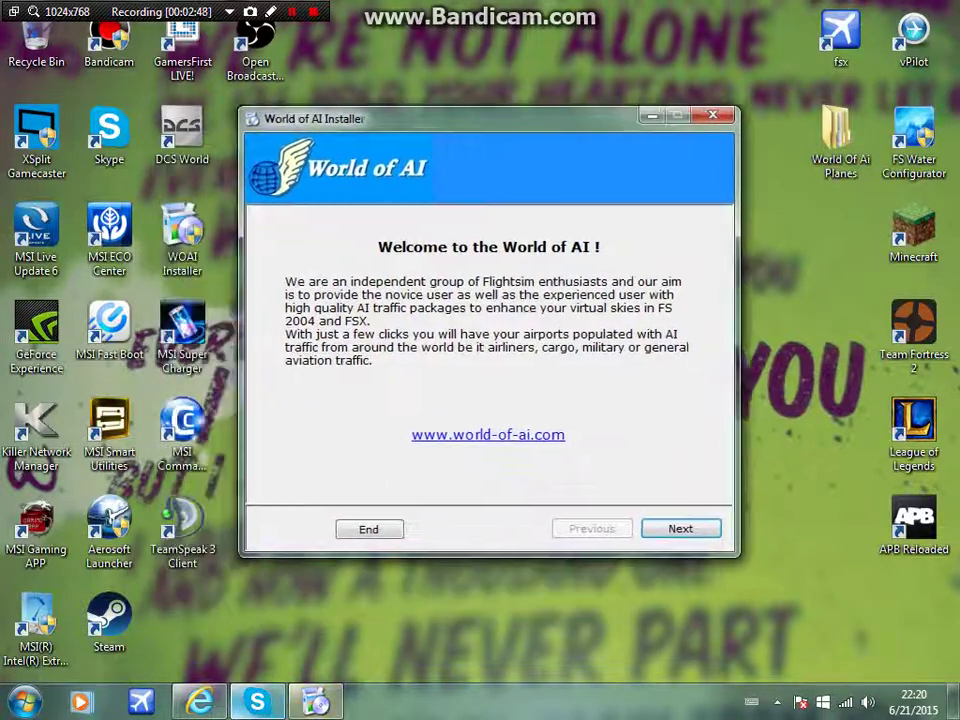
key("Return")
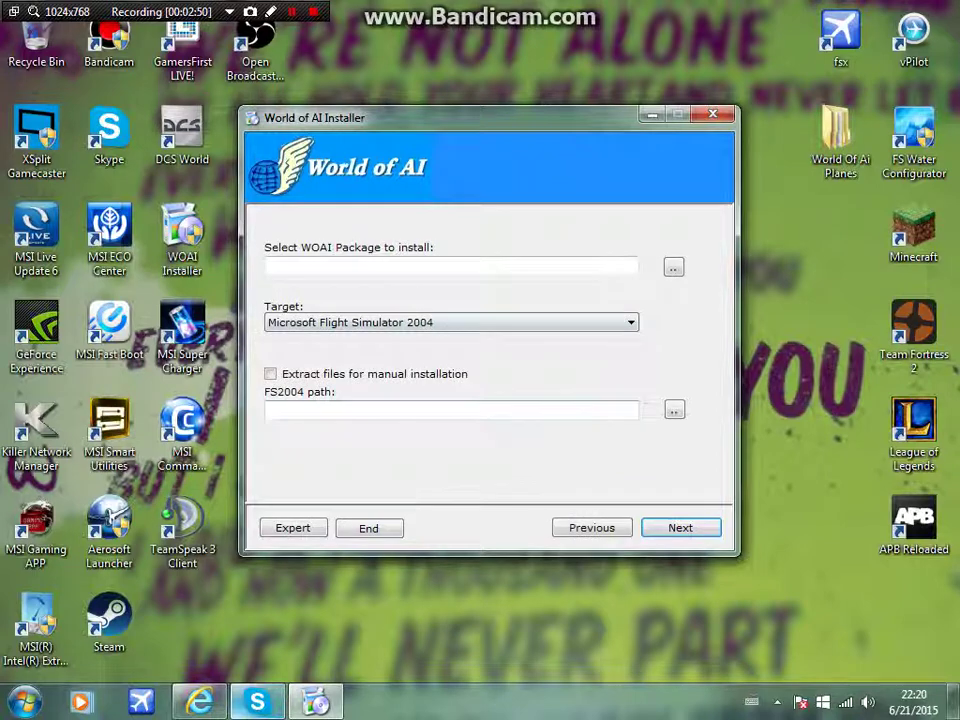
left_click(630, 322)
left_click(450, 351)
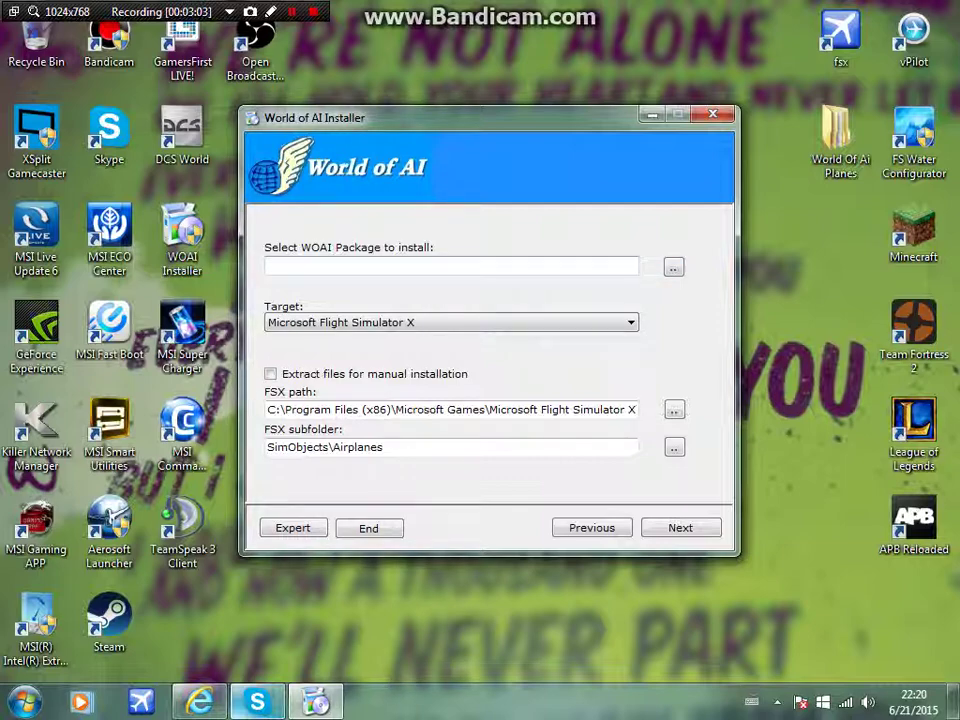
Step: Minimize the installer, switch back to Internet Explorer and open the list of all World of AI packages
left_click(652, 114)
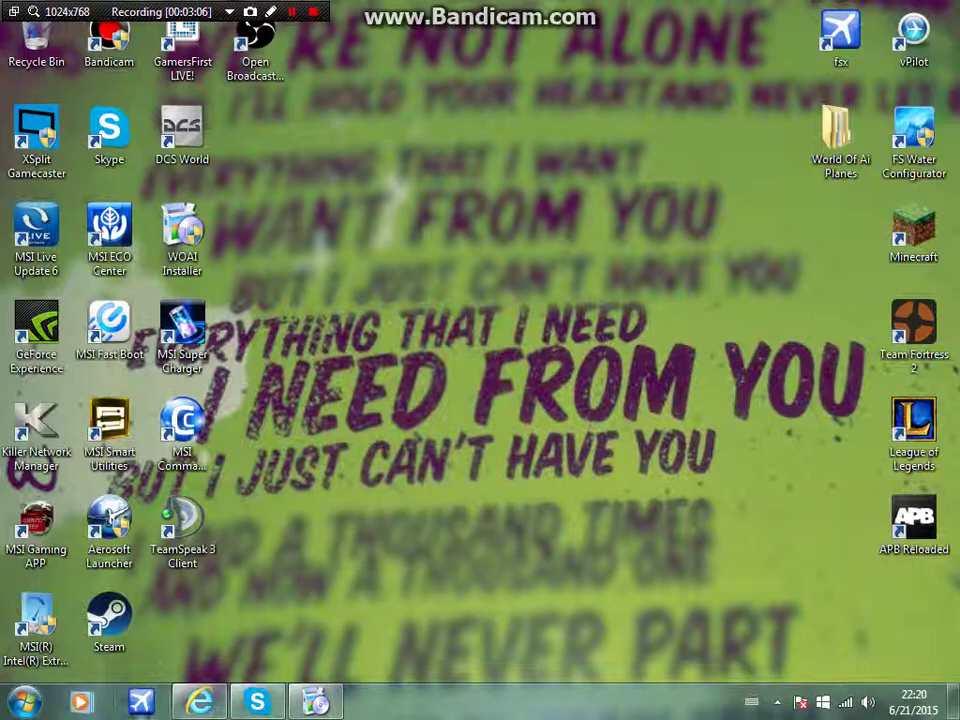
left_click(199, 701)
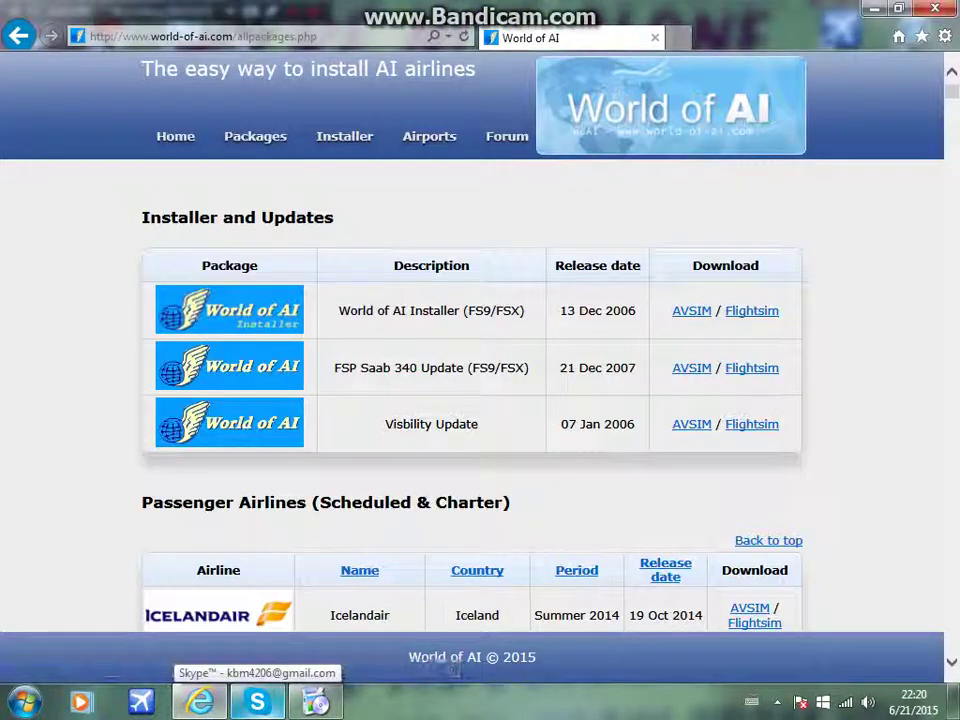
left_click(255, 136)
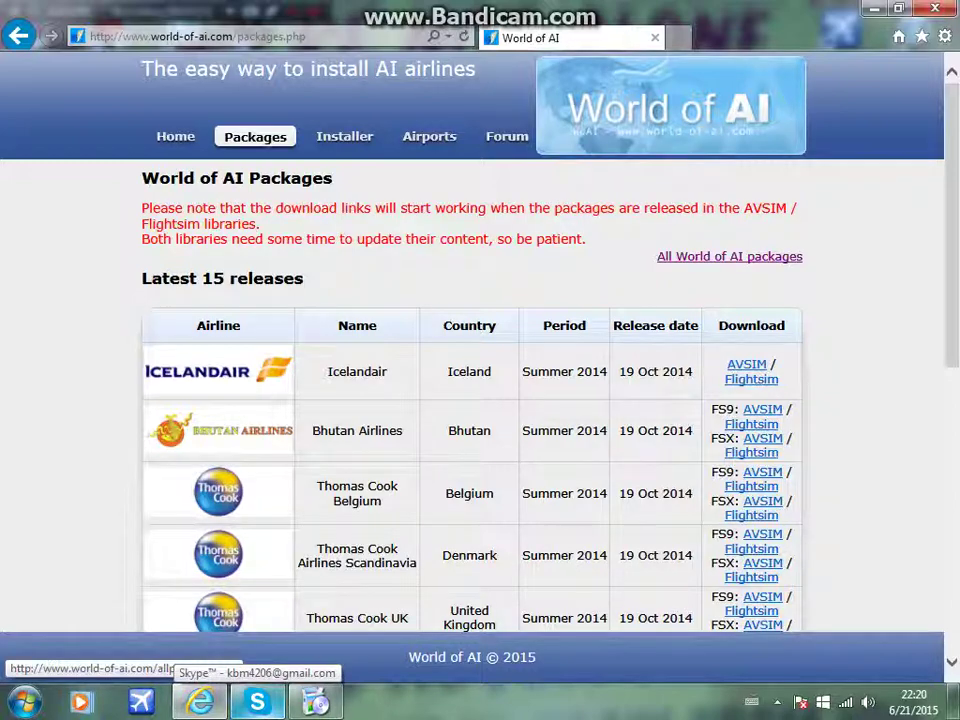
scroll(470, 400, "down", 6)
scroll(470, 400, "up", 5)
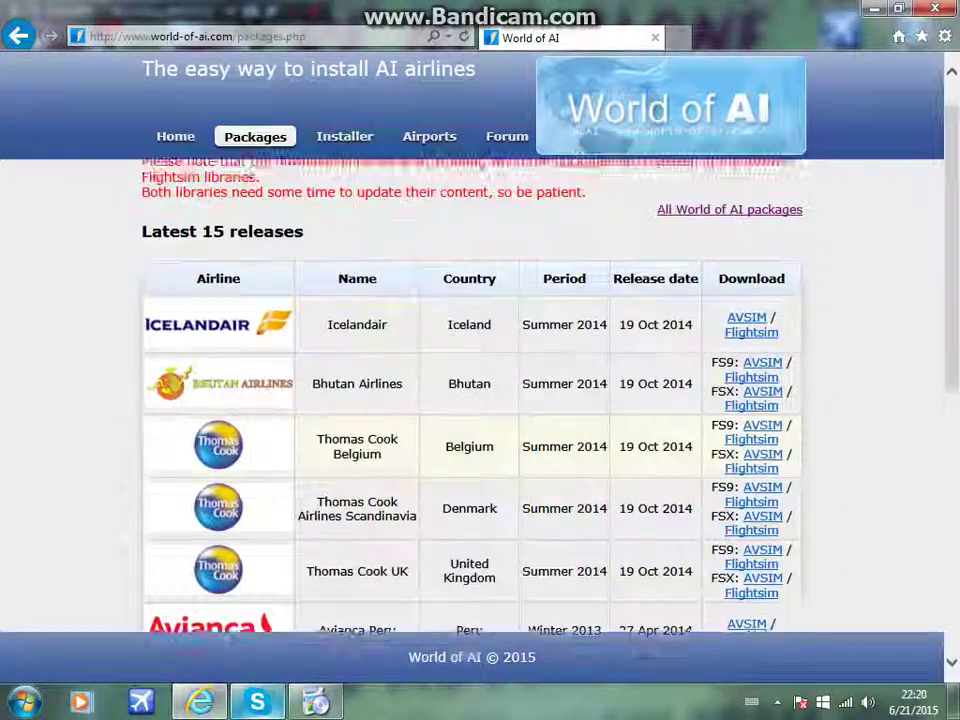
left_click(729, 255)
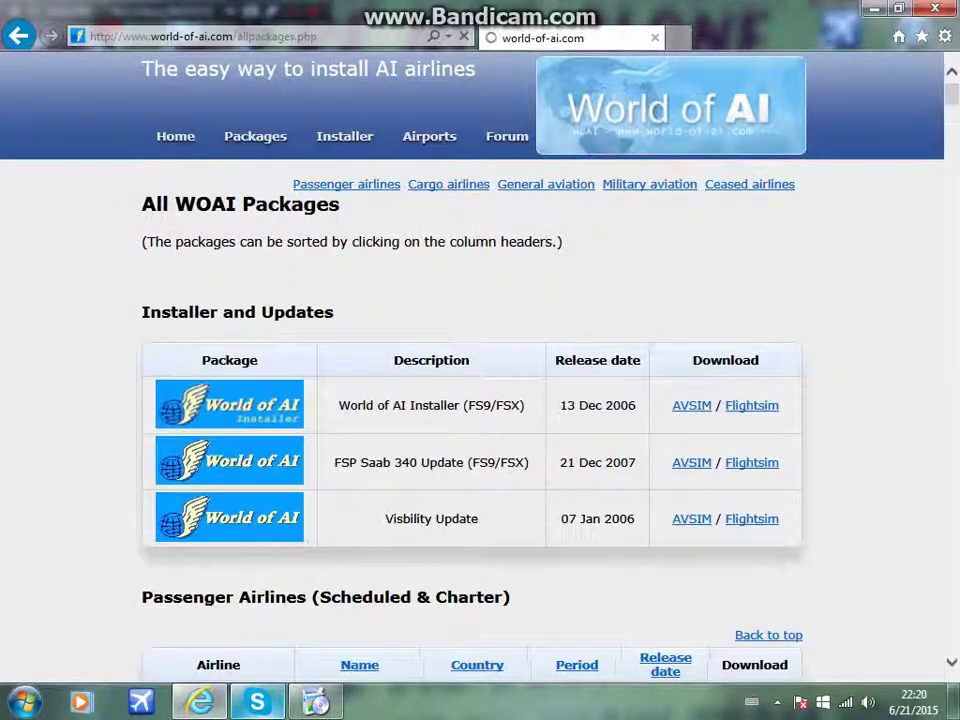
Step: Look through the passenger airline packages for the easyJet UK downloads
scroll(470, 400, "down", 15)
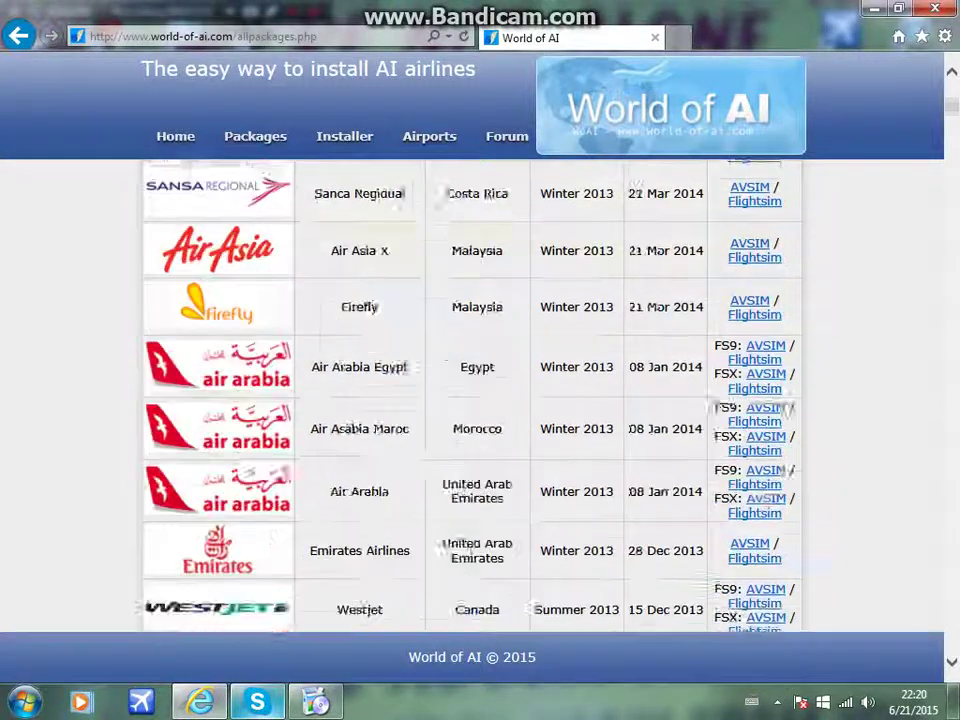
scroll(470, 400, "down", 5)
scroll(470, 400, "up", 2)
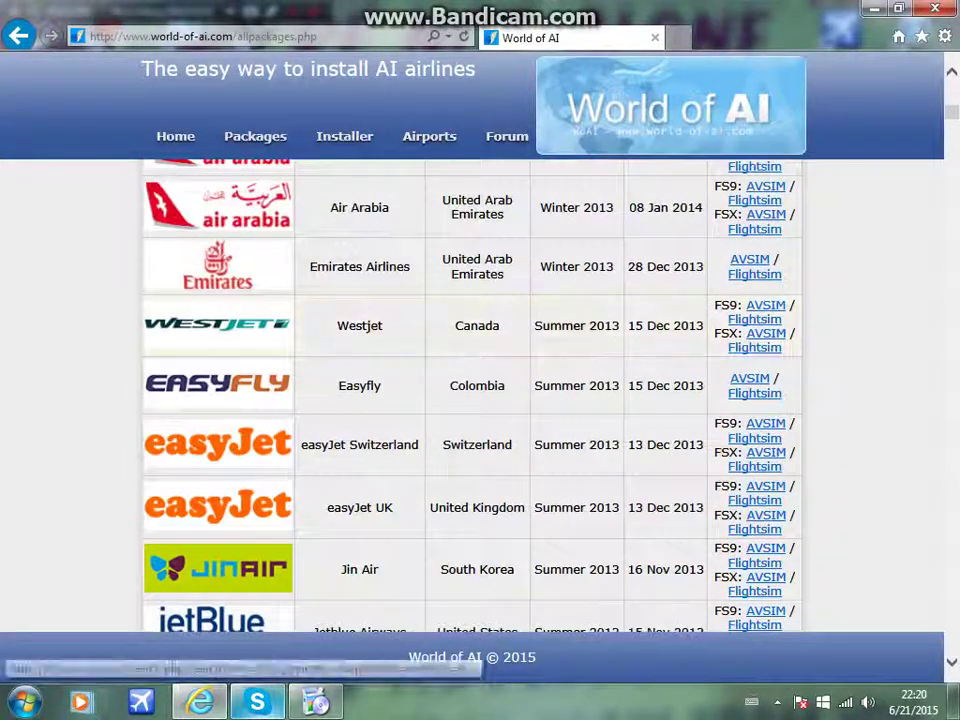
scroll(470, 400, "down", 2)
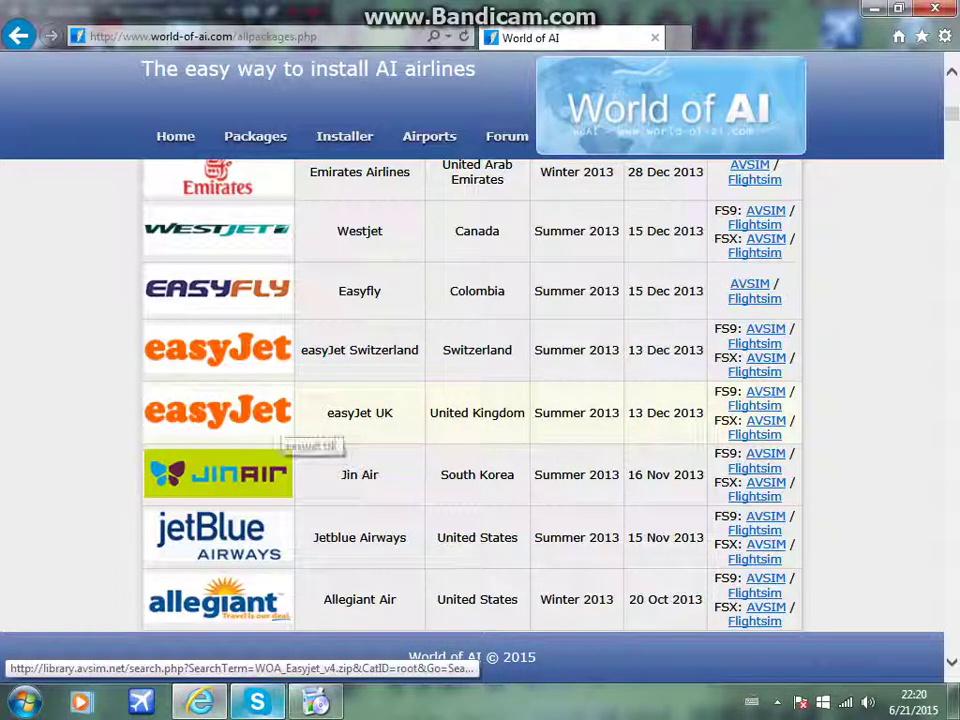
Step: Search the World of AI airports page for packages visiting ICAO code EGCC
left_click(429, 136)
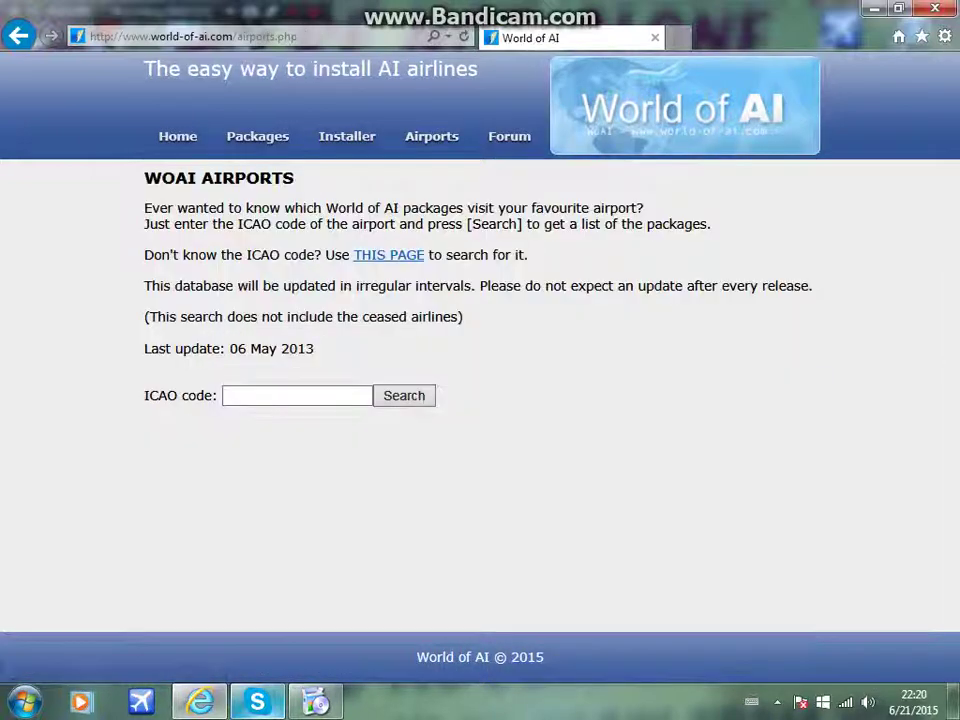
type("EGCC")
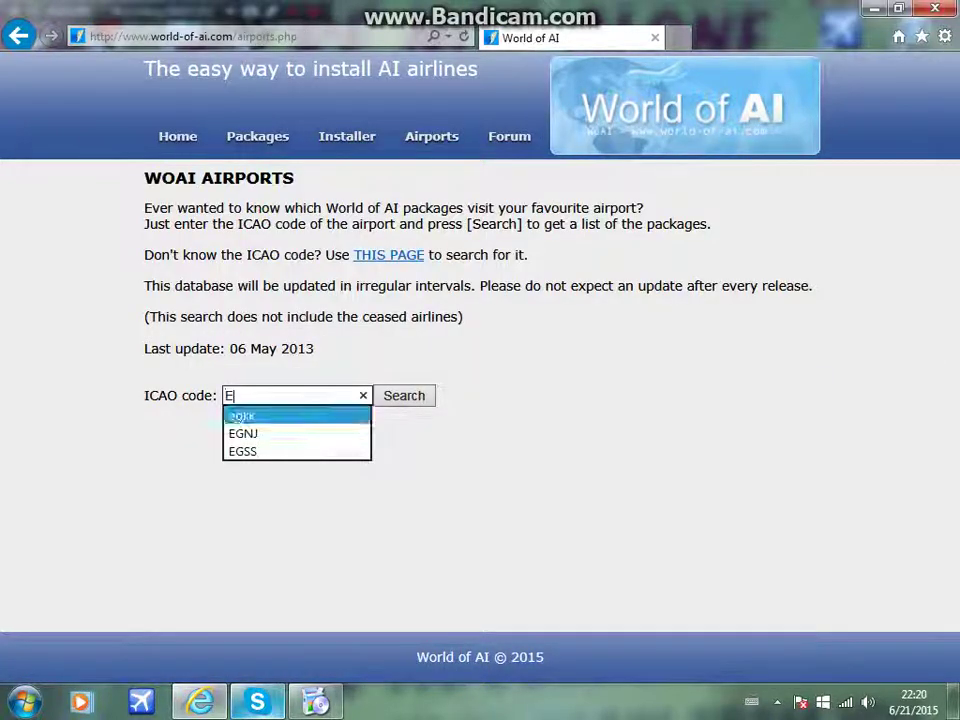
key("Return")
Step: Examine the list of airline packages that visit EGCC
scroll(480, 400, "down", 5)
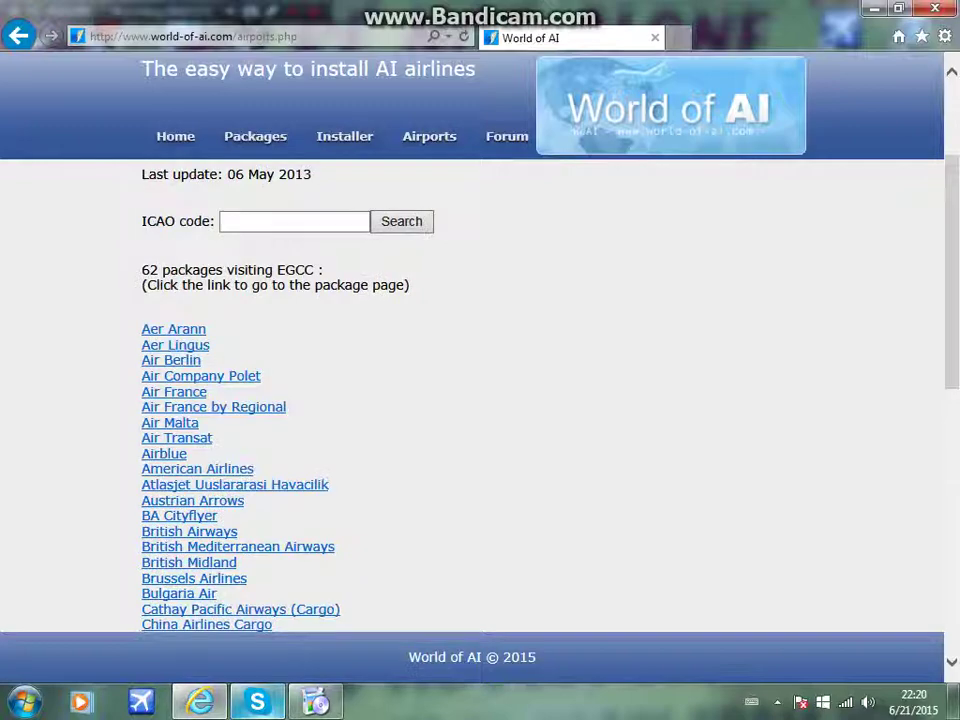
scroll(471, 395, "up", 3)
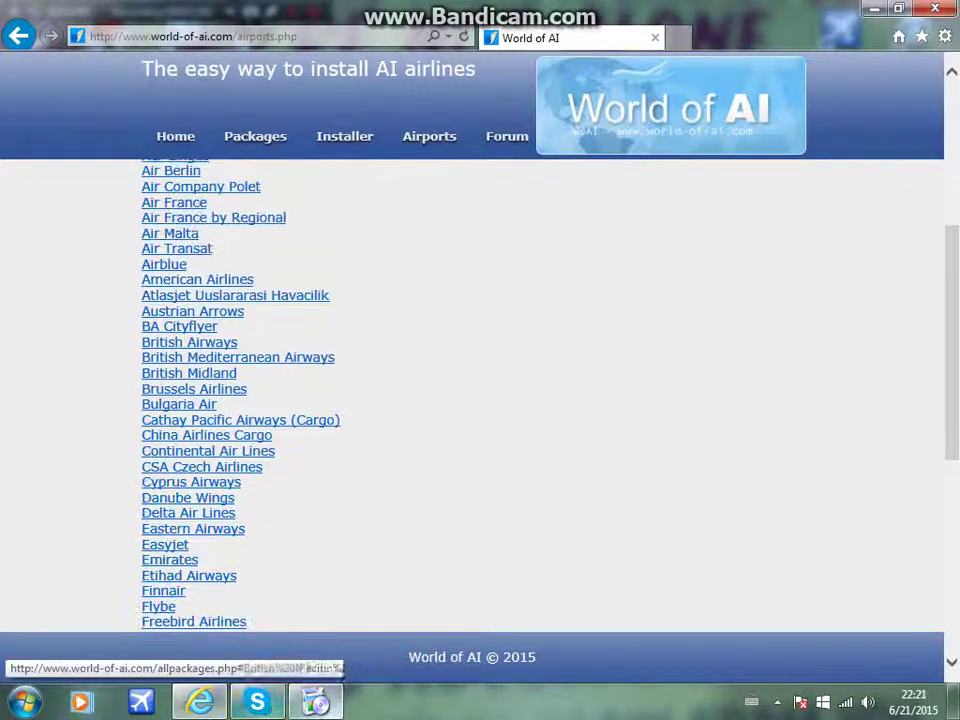
scroll(471, 395, "down", 2)
scroll(250, 400, "down", 5)
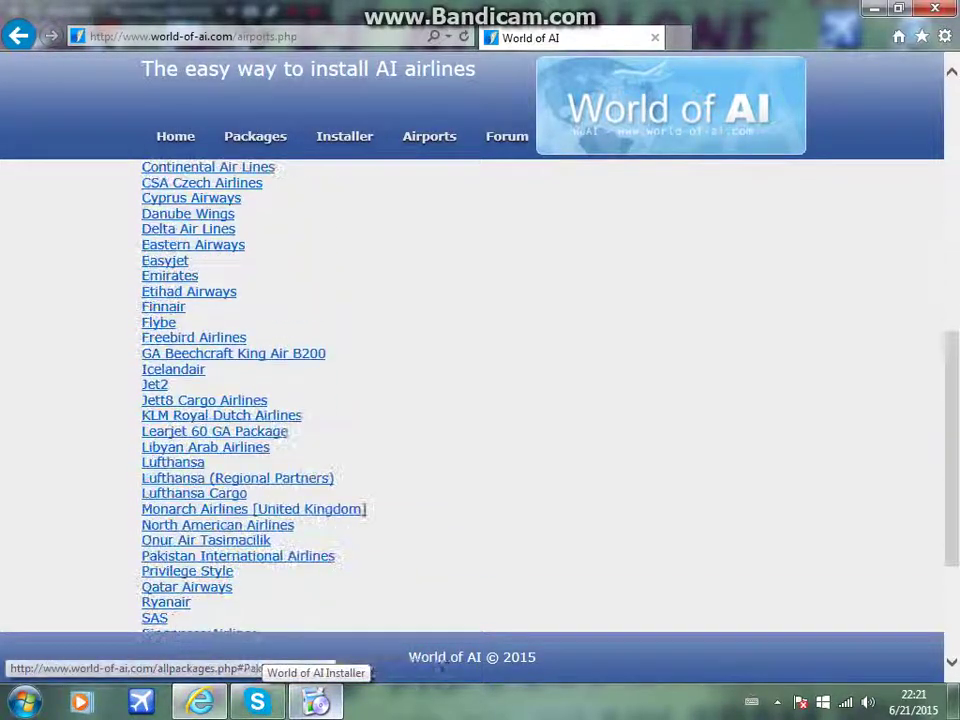
scroll(250, 400, "up", 3)
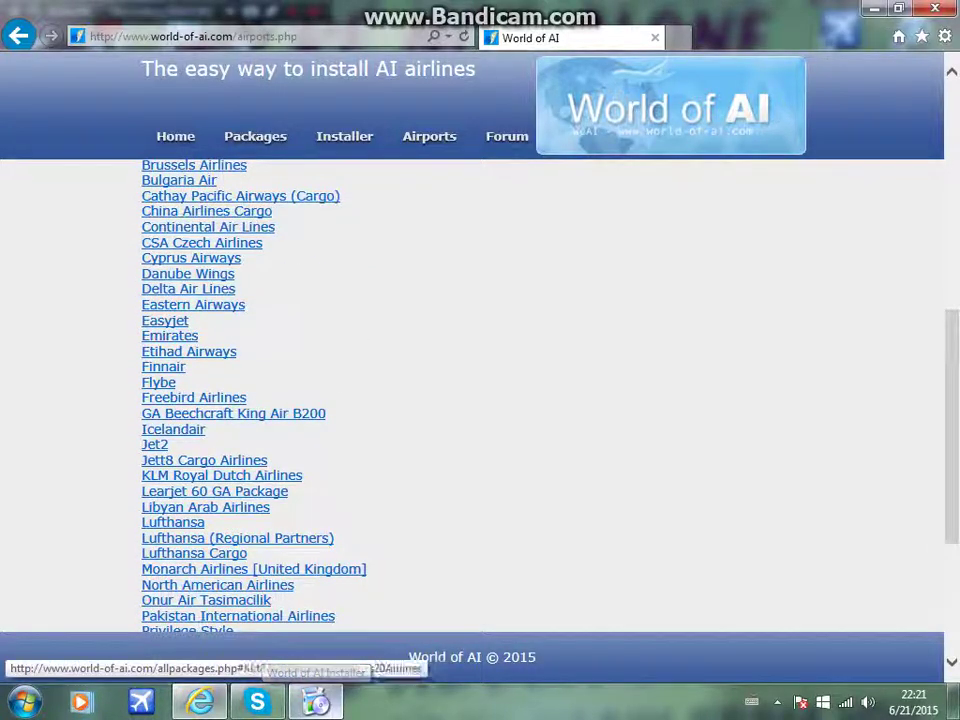
scroll(250, 400, "up", 2)
scroll(250, 400, "down", 1)
scroll(250, 400, "up", 1)
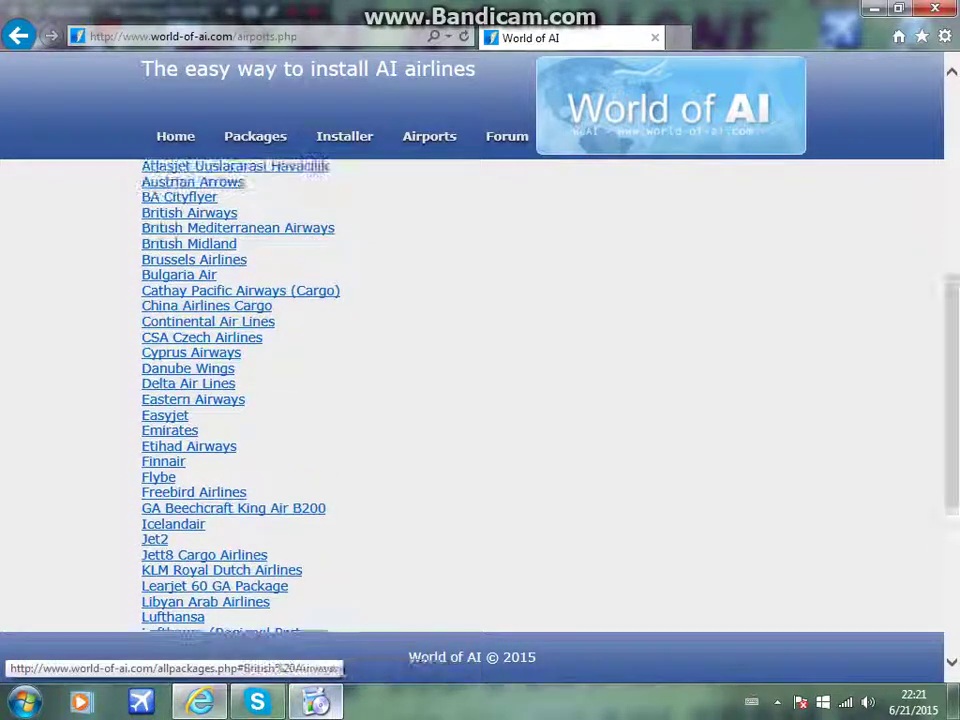
scroll(250, 400, "up", 2)
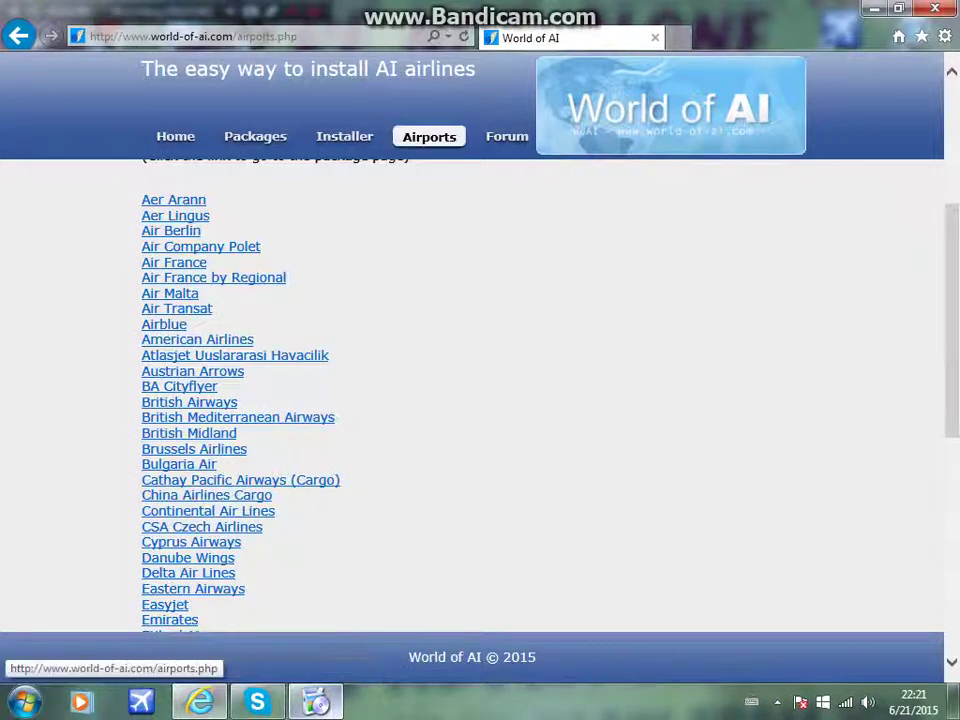
Step: Return to the list of all World of AI packages and find the easyJet UK entry among the passenger airlines
left_click(344, 136)
left_click(255, 136)
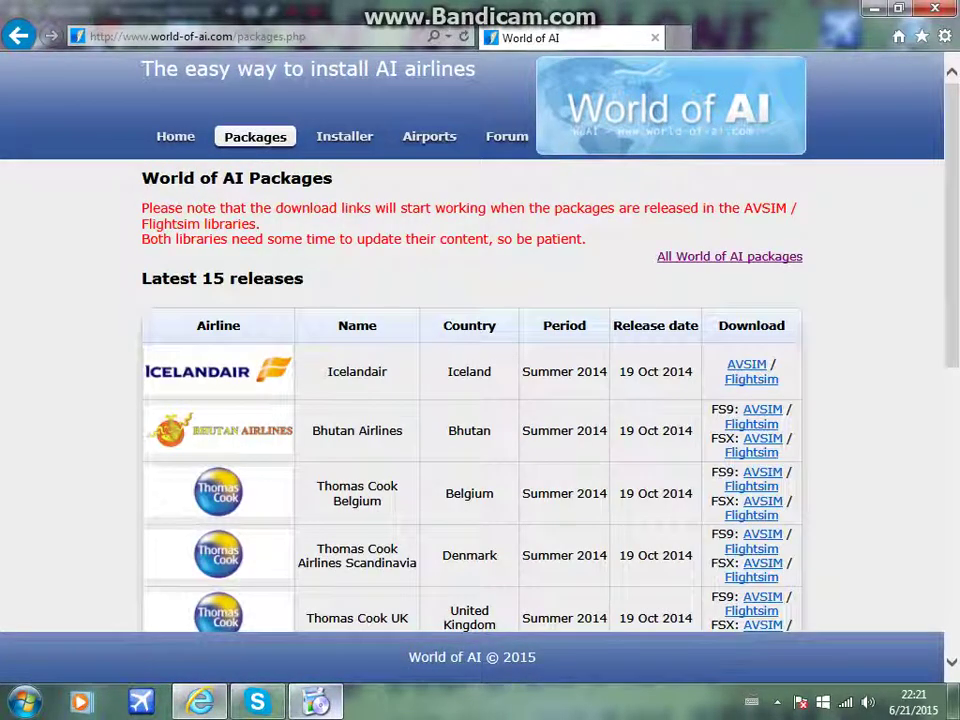
left_click(729, 256)
scroll(480, 453, "down", 7)
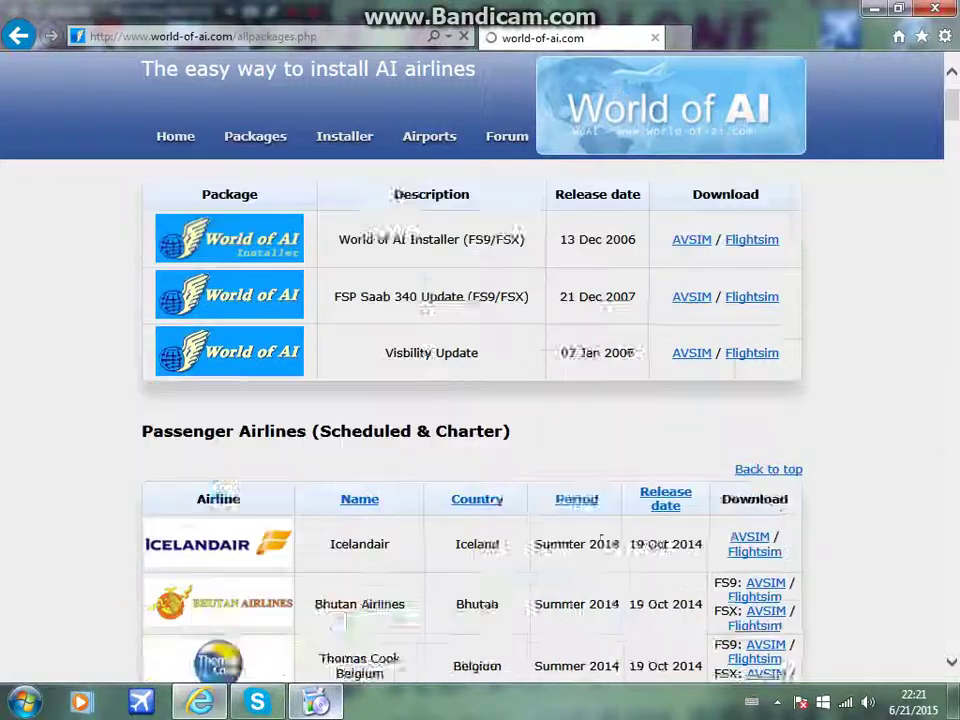
scroll(470, 420, "down", 15)
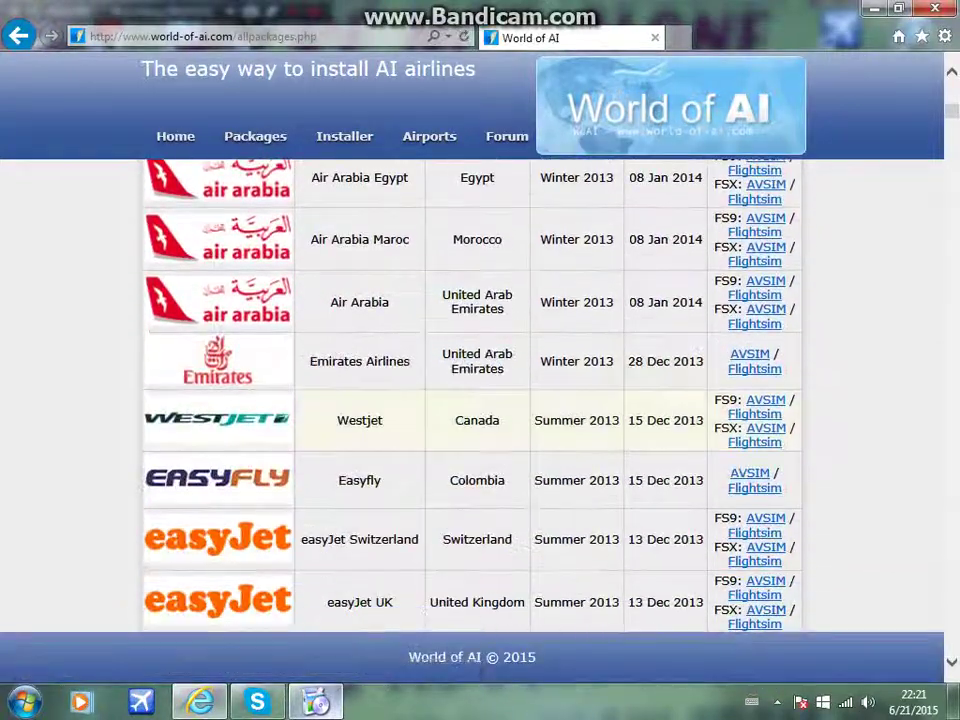
scroll(470, 400, "up", 1)
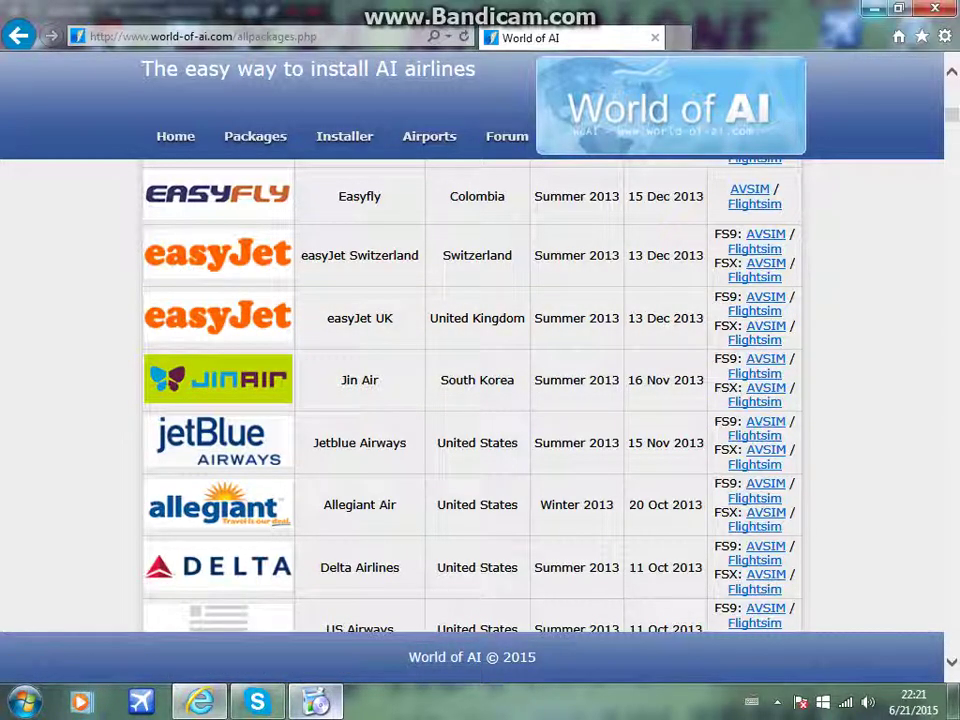
Step: Minimize the browser and open the World Of Ai Planes folder from the desktop, keeping its icon beside FS Water Configurator
left_click(874, 8)
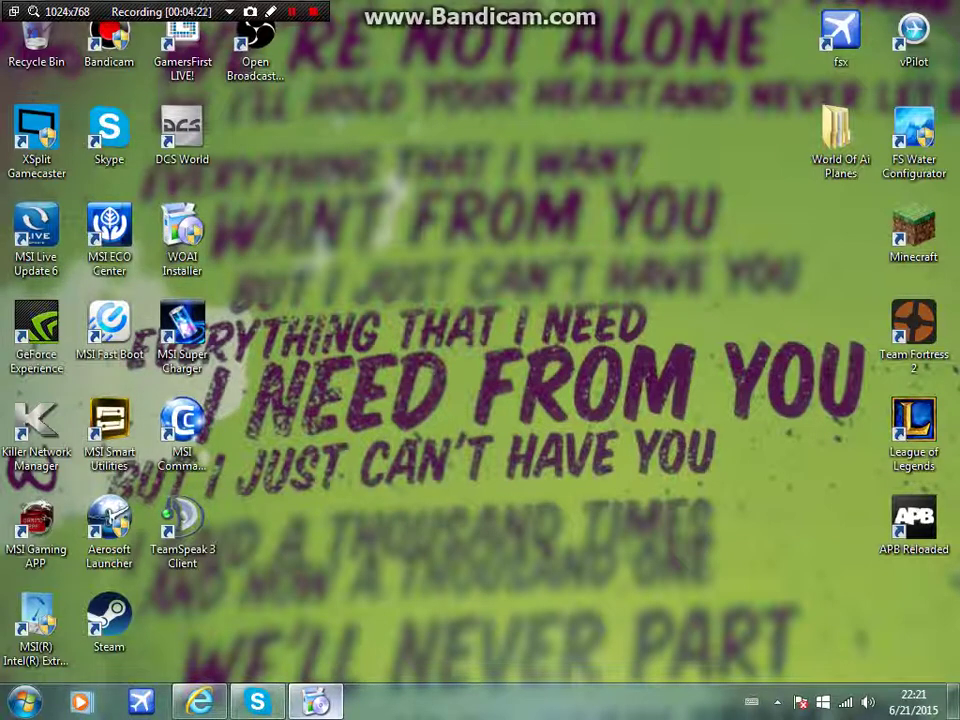
left_click_drag(838, 130, 690, 40)
double_click(690, 35)
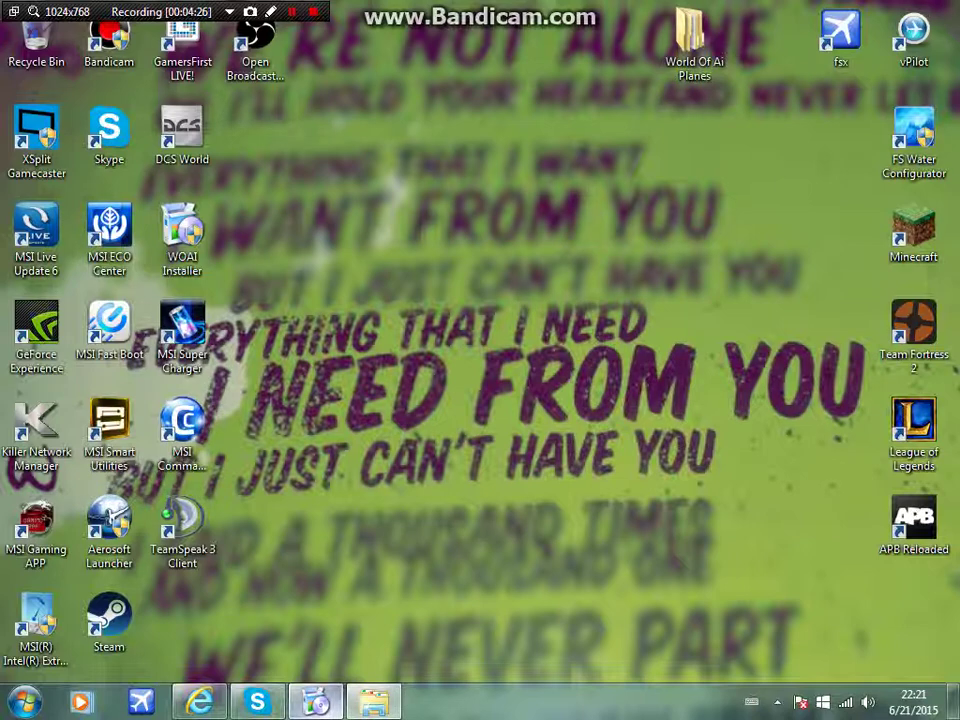
left_click_drag(692, 38, 838, 135)
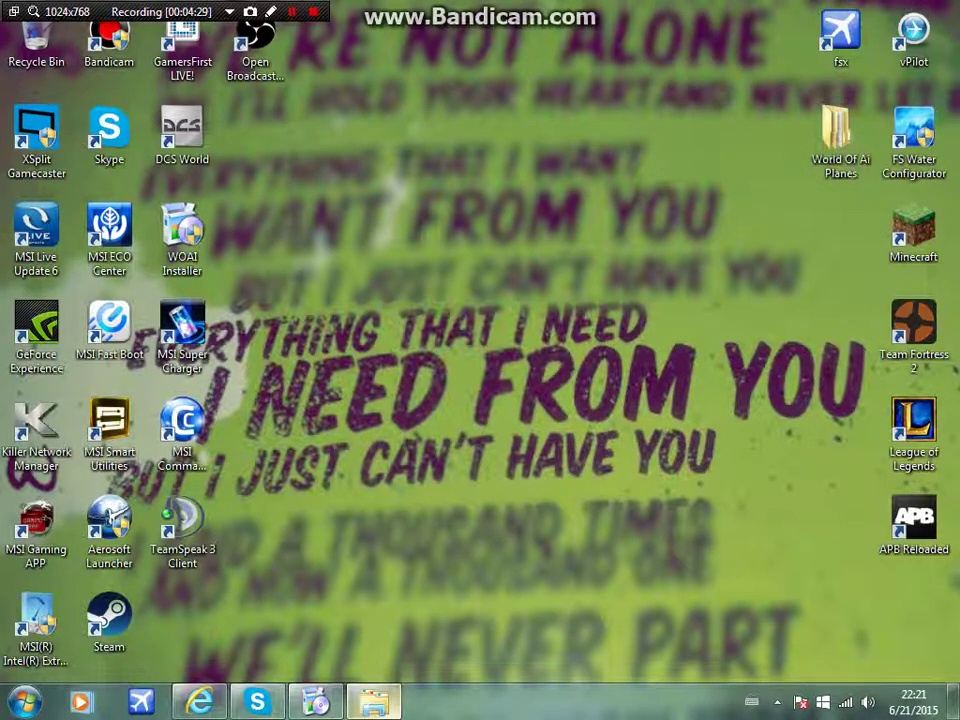